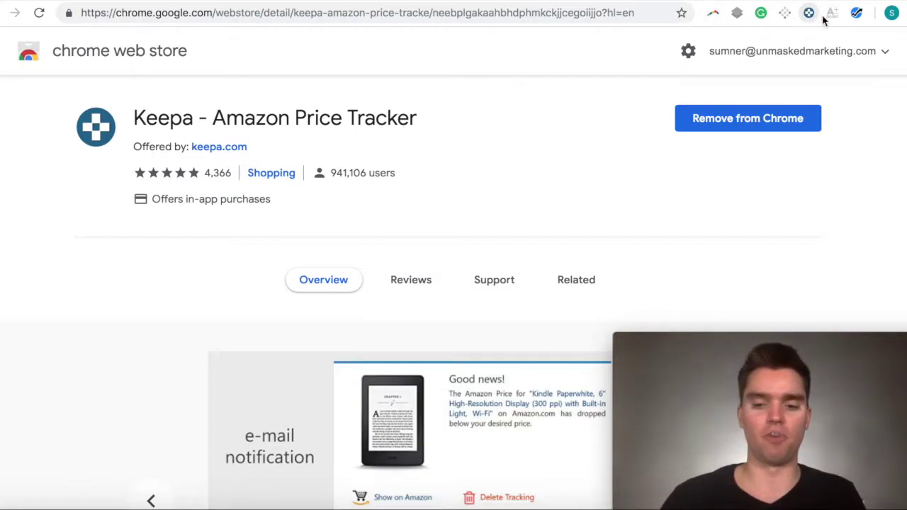
- Switch to the Amazon home page and search the store for "silicone baking mat"
left_click(340, 2)
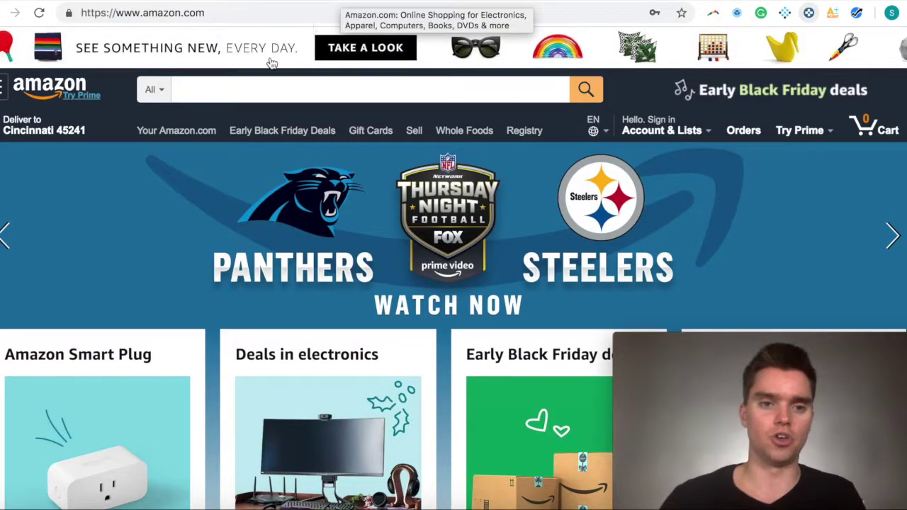
left_click(232, 89)
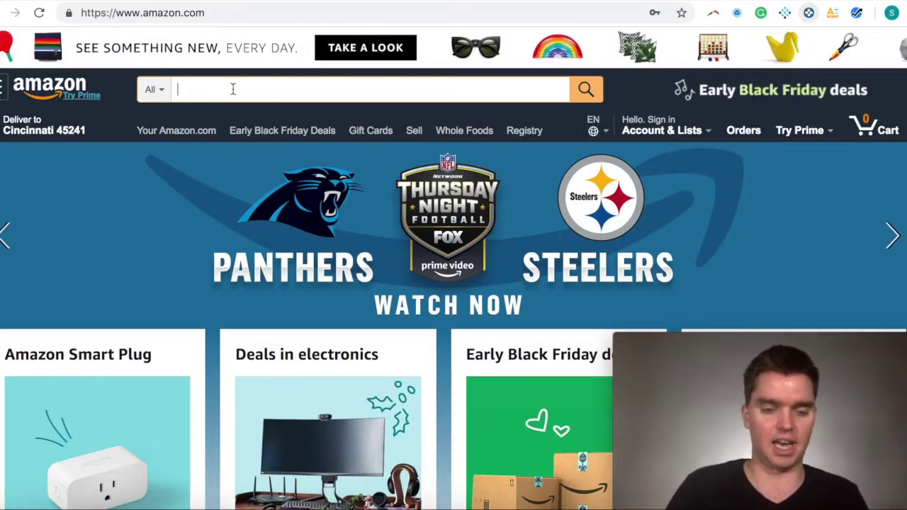
type("sil")
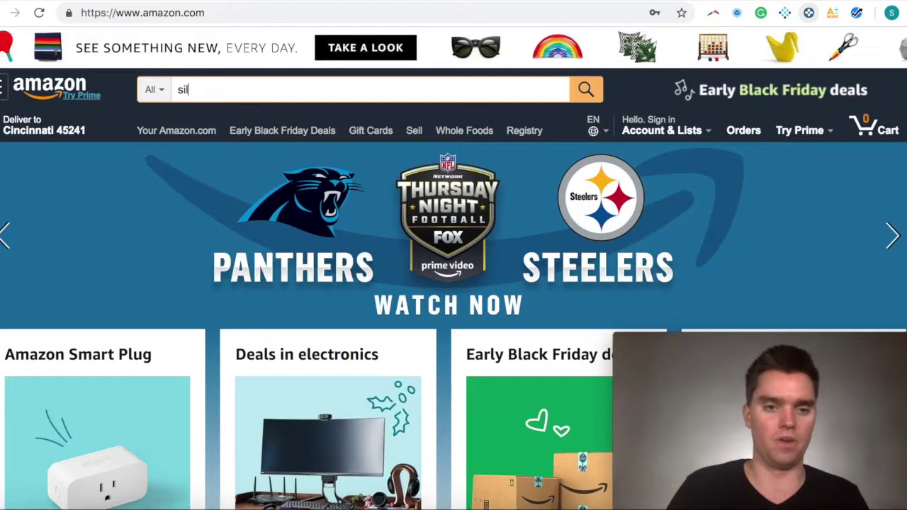
type("icone baking mat")
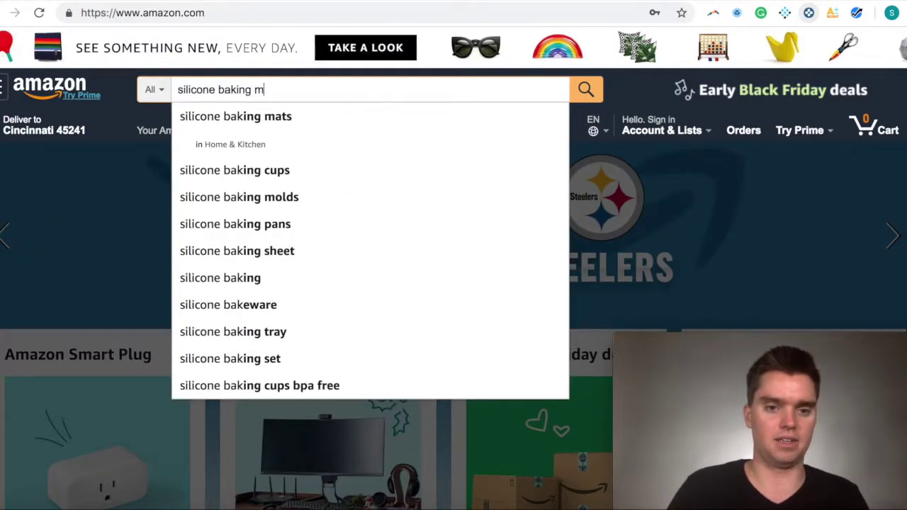
key("Return")
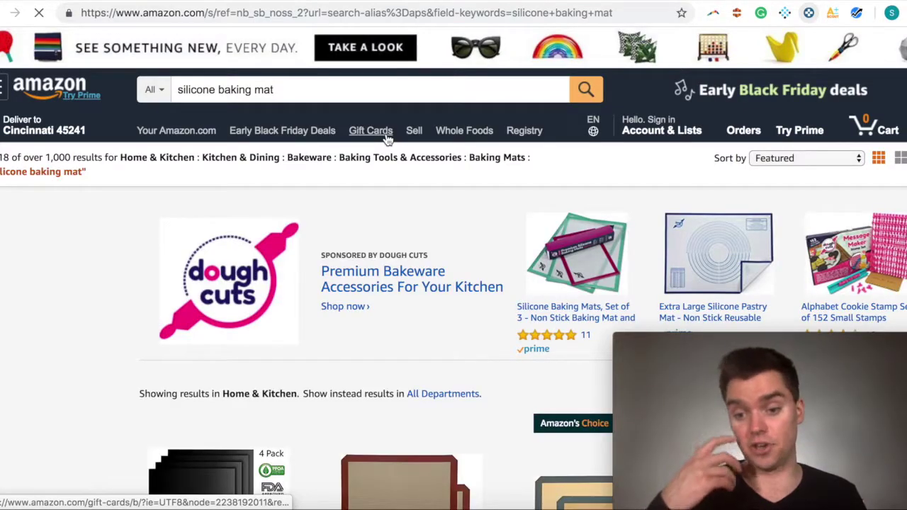
- Examine the products, prices, ratings and review counts across the silicone baking mat search results
scroll(533, 326, "down", 4)
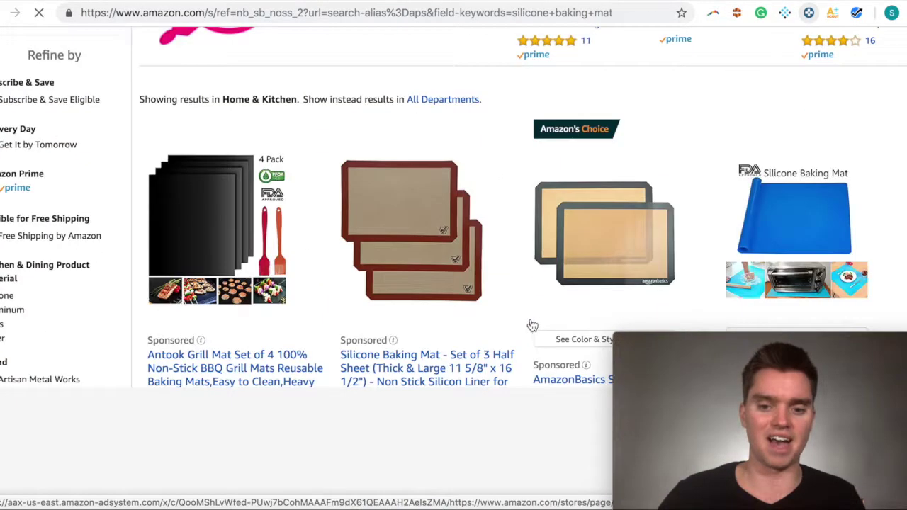
scroll(533, 326, "down", 3)
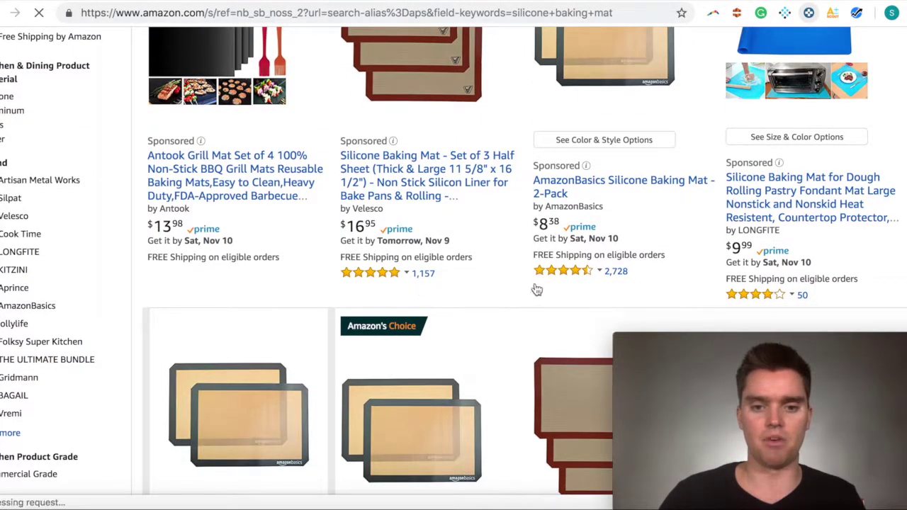
scroll(535, 277, "down", 2)
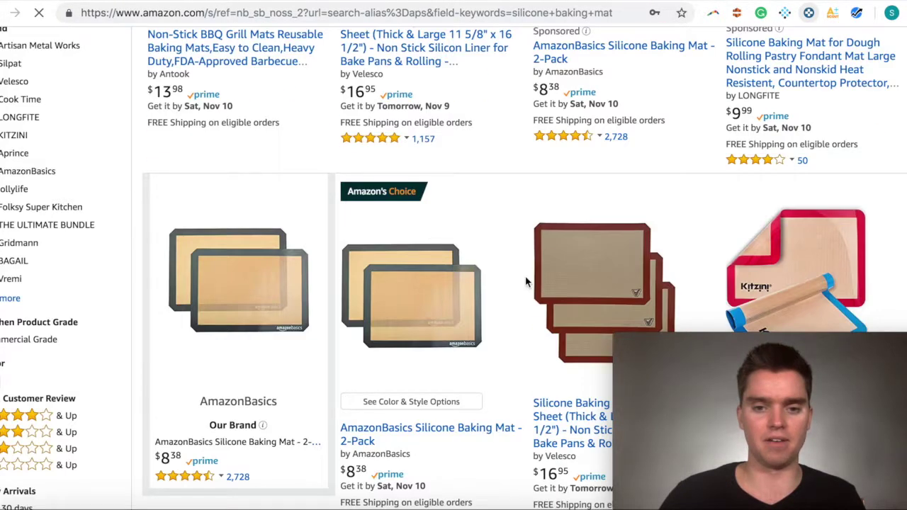
scroll(517, 281, "down", 2)
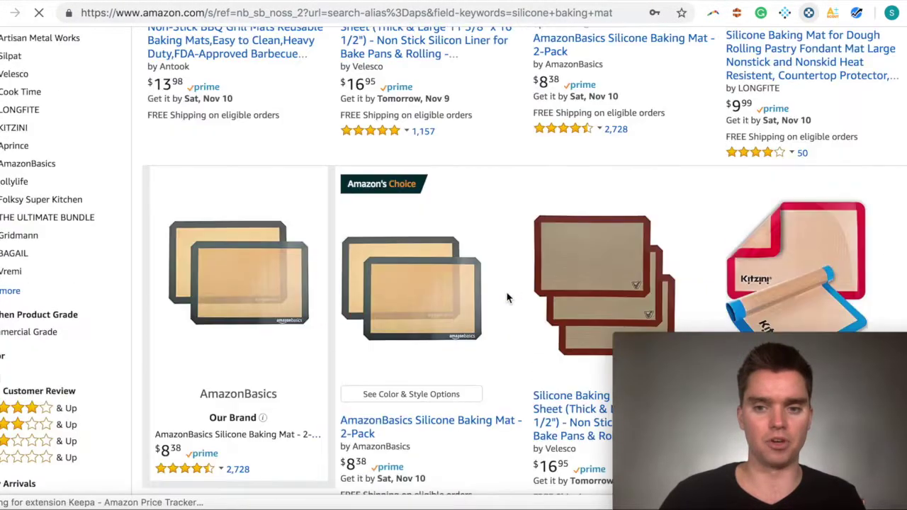
scroll(475, 301, "down", 2)
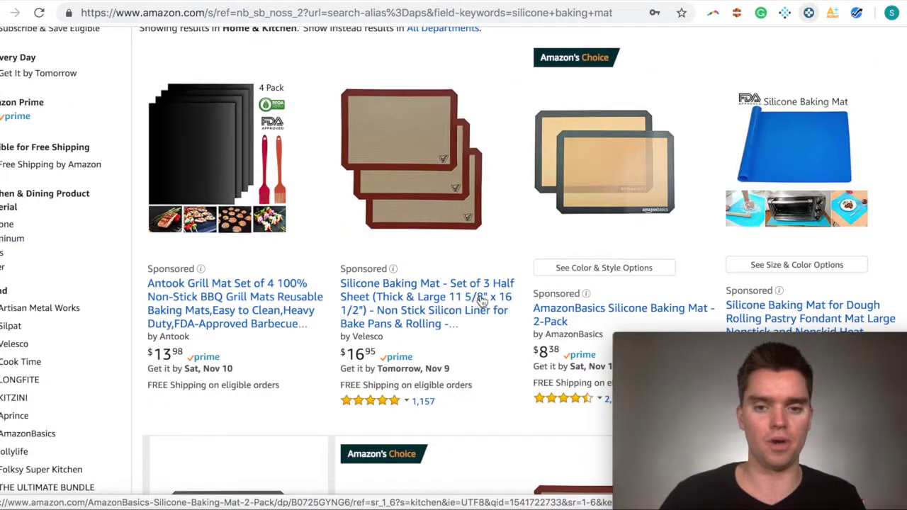
scroll(512, 248, "down", 1)
scroll(512, 249, "down", 5)
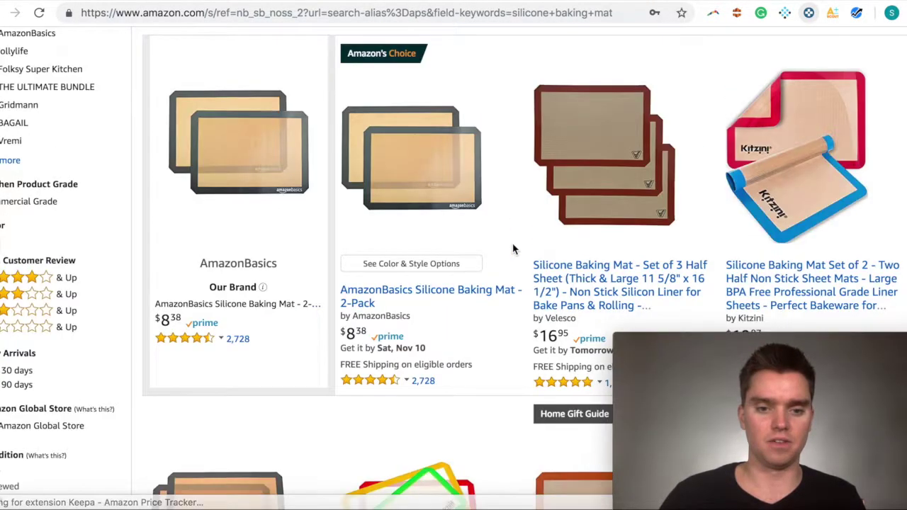
scroll(486, 252, "down", 1)
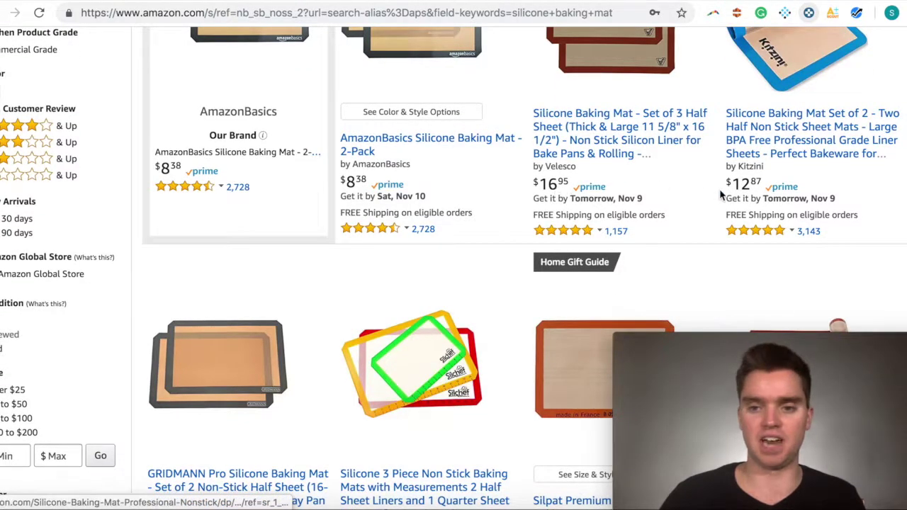
scroll(371, 205, "down", 3)
scroll(372, 205, "down", 1)
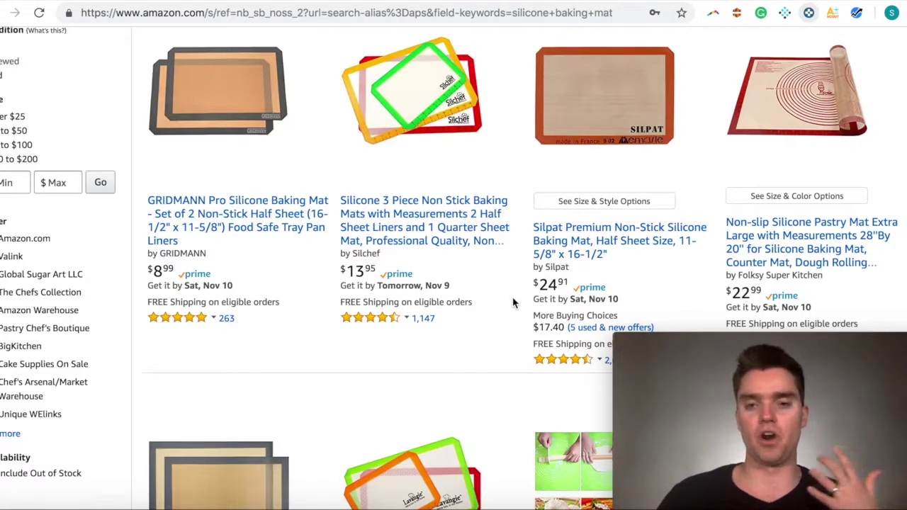
scroll(518, 308, "up", 1)
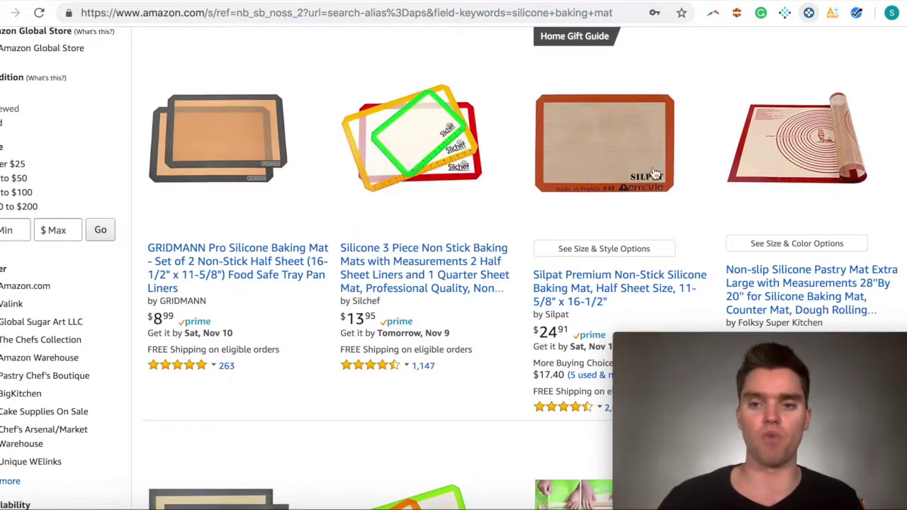
scroll(645, 170, "down", 2)
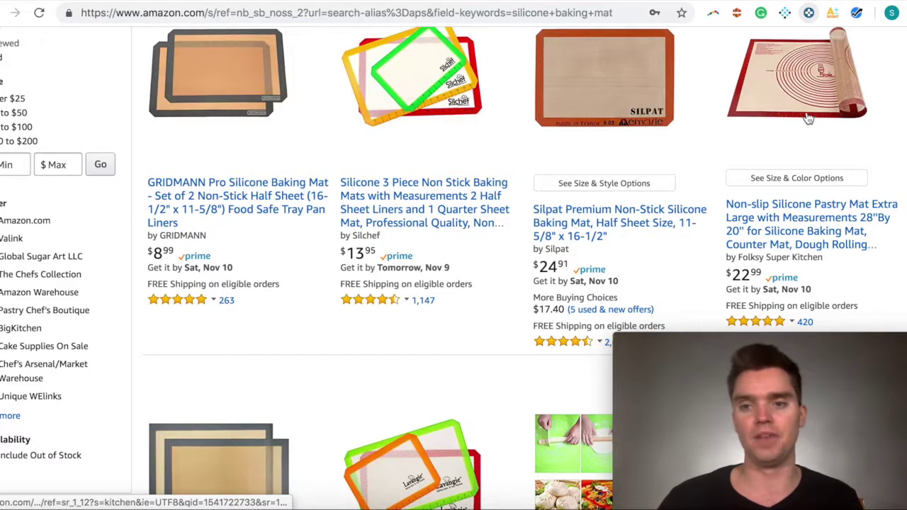
scroll(799, 87, "down", 5)
scroll(799, 87, "down", 3)
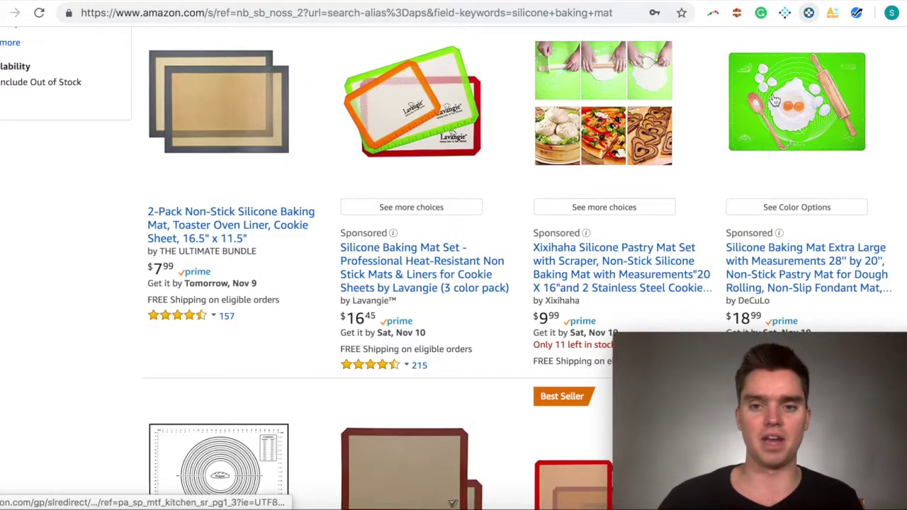
scroll(477, 238, "down", 15)
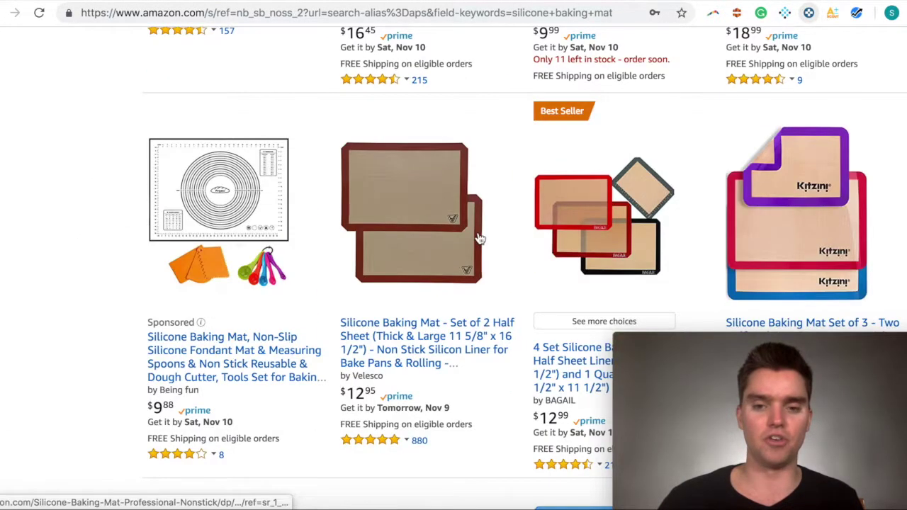
scroll(477, 235, "up", 3)
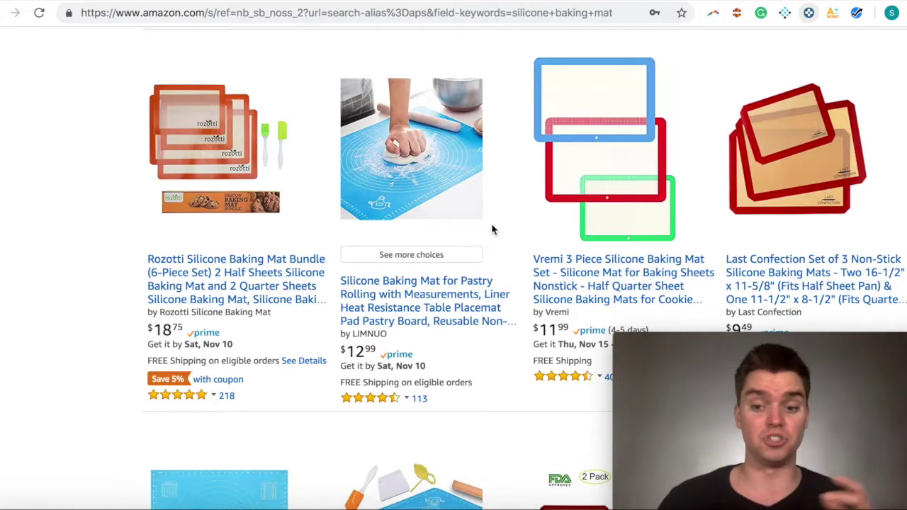
- Open the Rozotti Silicone Baking Mat Bundle (6-Piece Set) listing and bring its Keepa price history chart into view
left_click(294, 261)
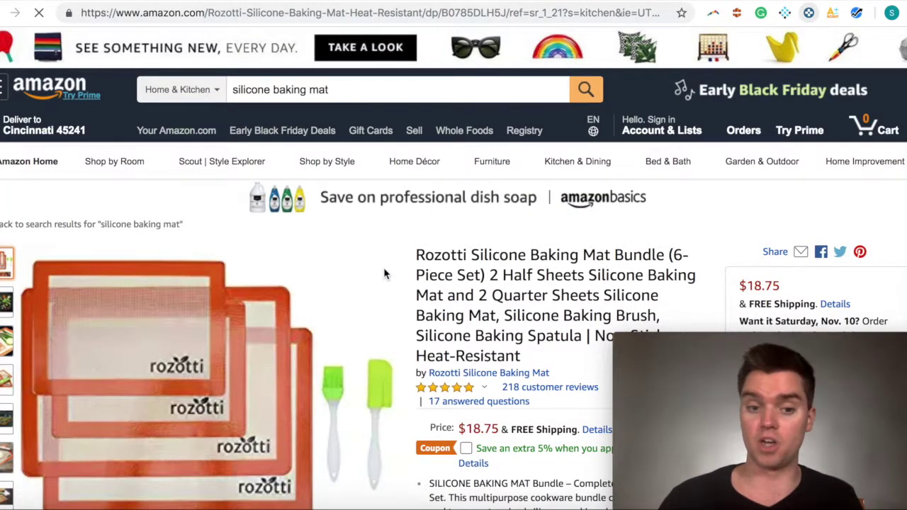
scroll(383, 268, "down", 3)
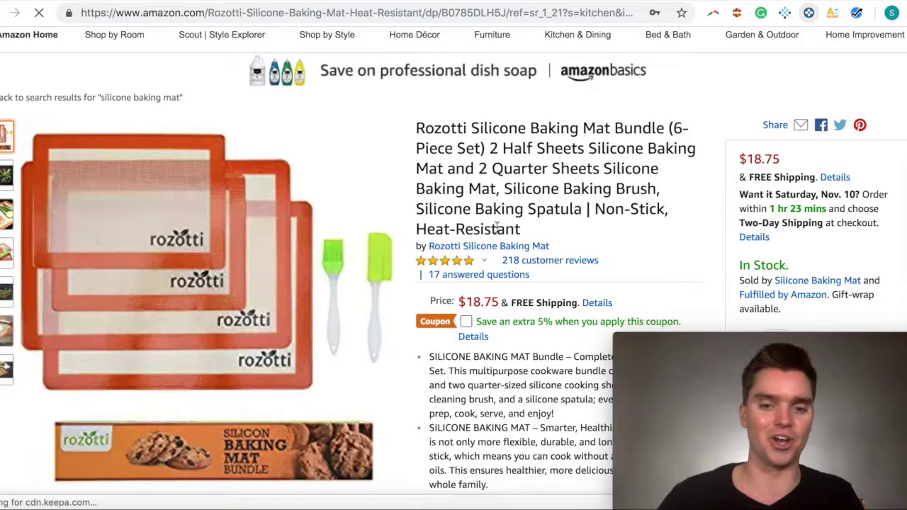
scroll(496, 227, "down", 2)
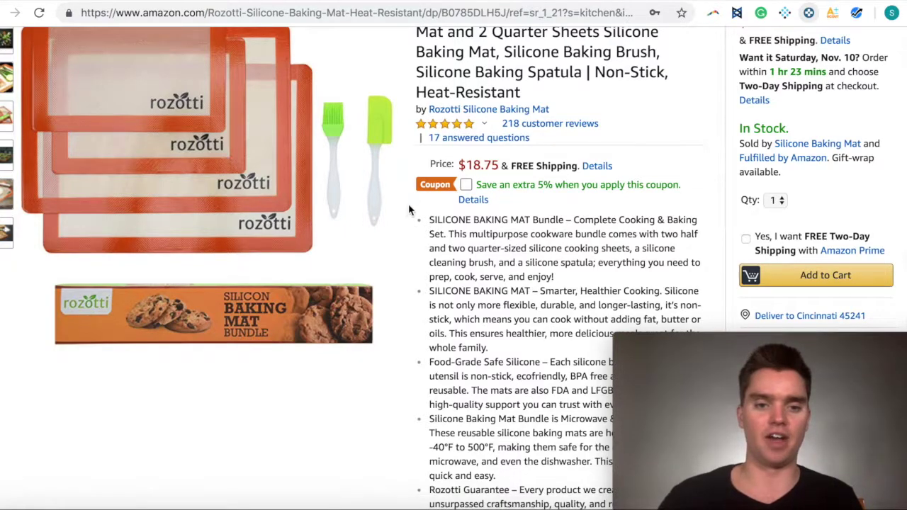
scroll(409, 209, "down", 8)
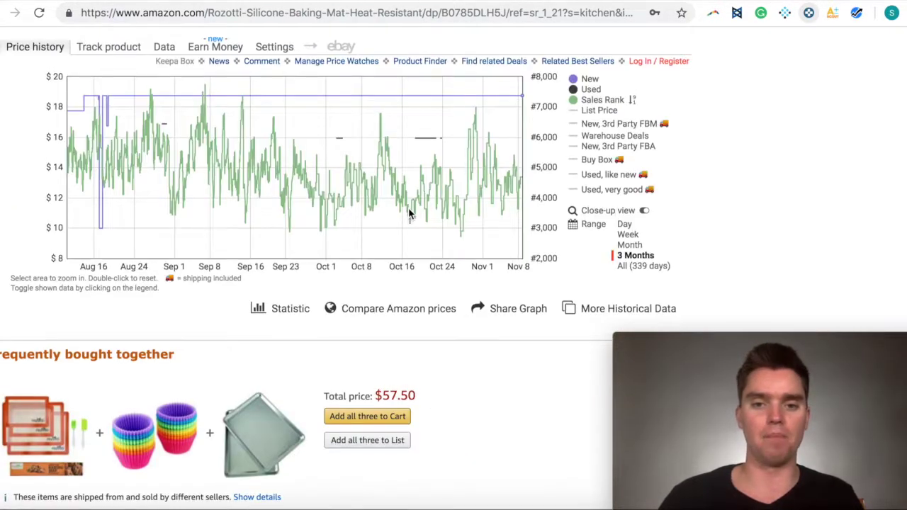
scroll(408, 208, "up", 1)
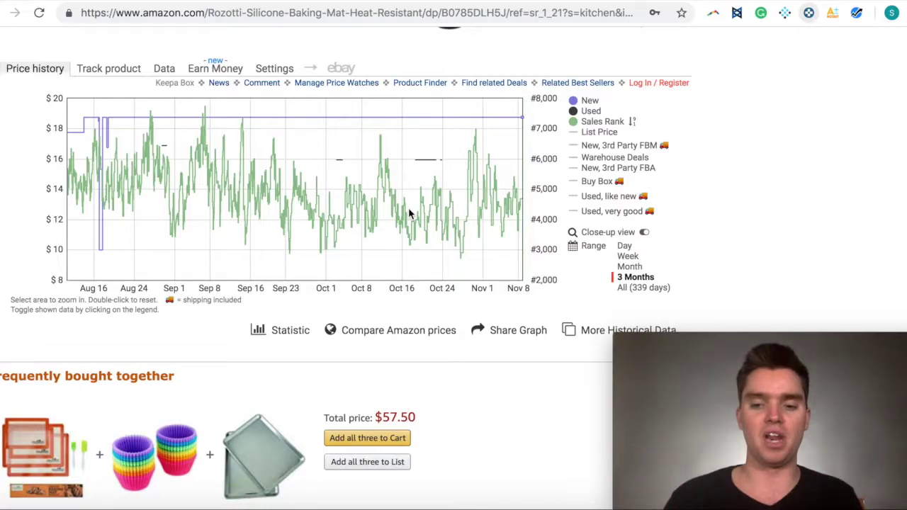
scroll(418, 208, "up", 1)
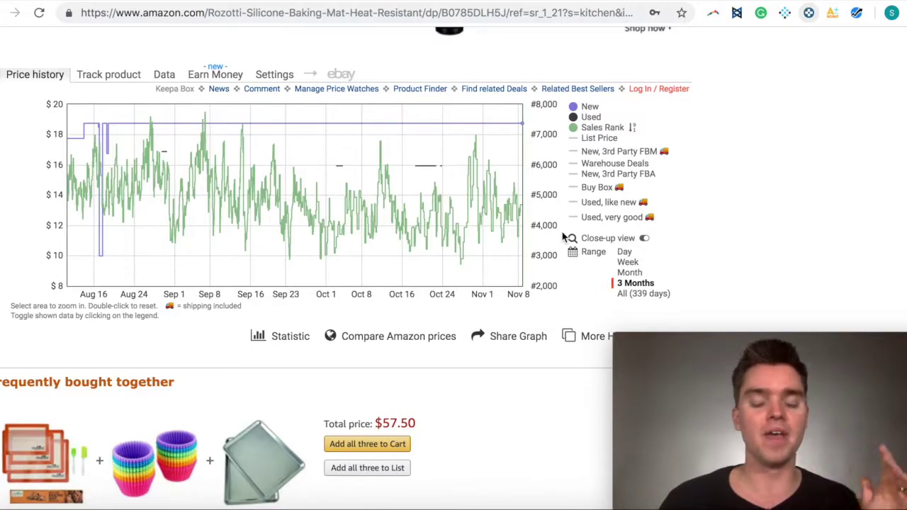
- Hide the Used price series in the Keepa chart and inspect the new price and sales rank lines
left_click(591, 117)
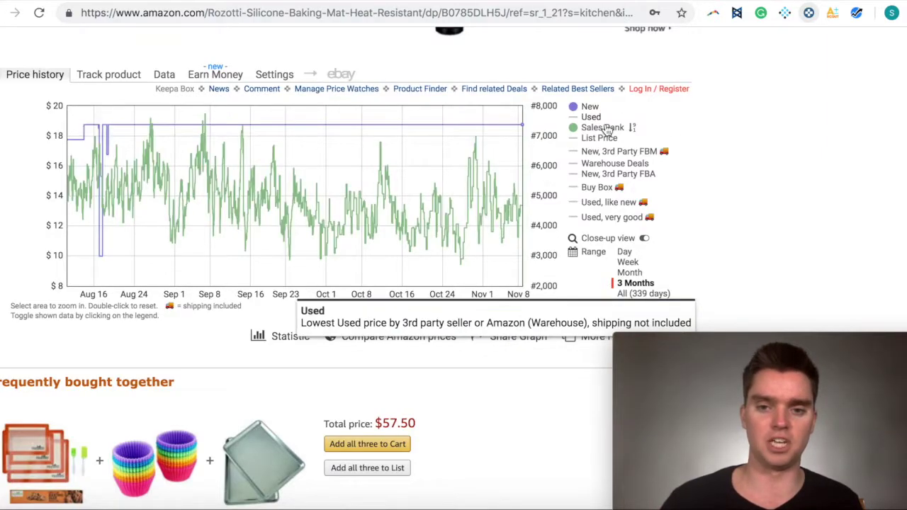
scroll(710, 190, "down", 1)
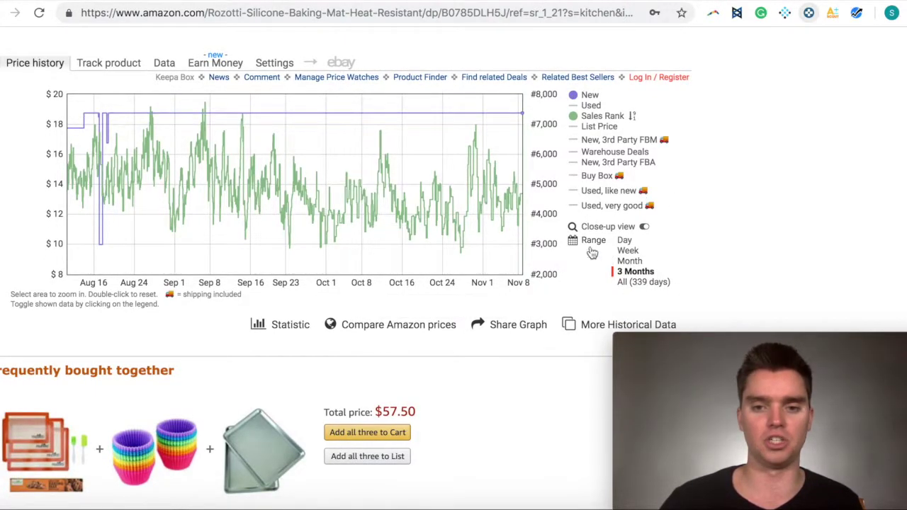
scroll(659, 267, "up", 1)
scroll(660, 267, "up", 2)
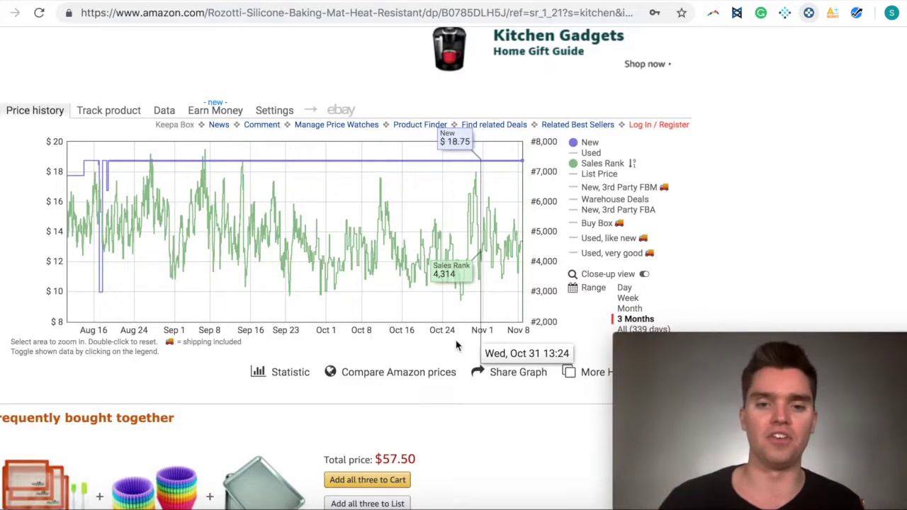
- Reload the Rozotti listing and set the Keepa price history range to All
key("super+r")
scroll(452, 341, "down", 3)
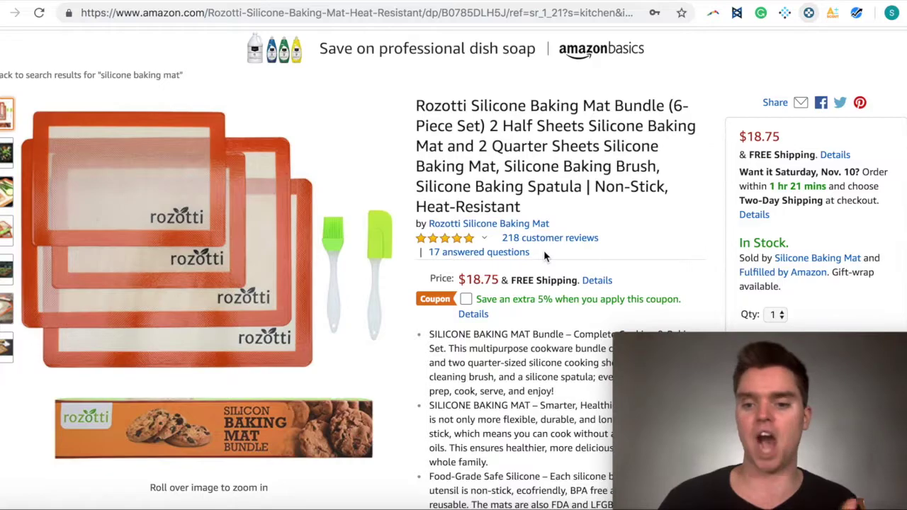
scroll(544, 255, "down", 15)
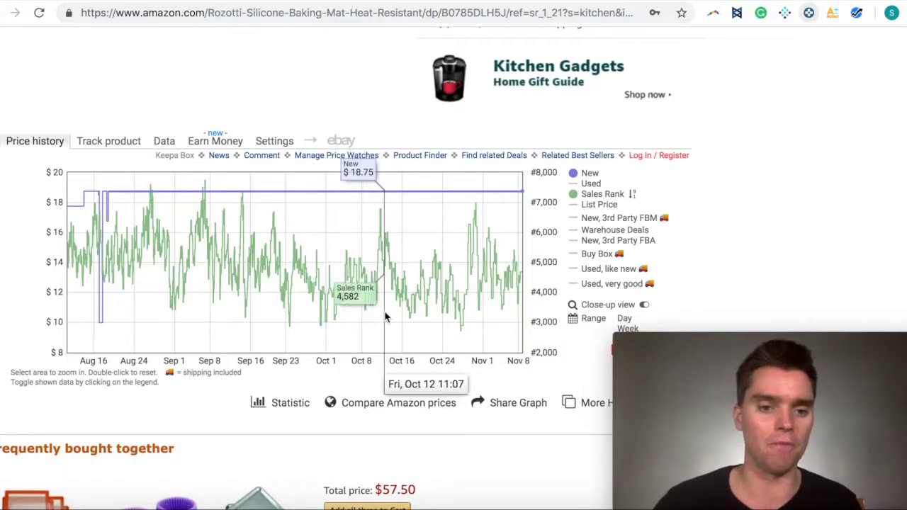
scroll(539, 324, "down", 2)
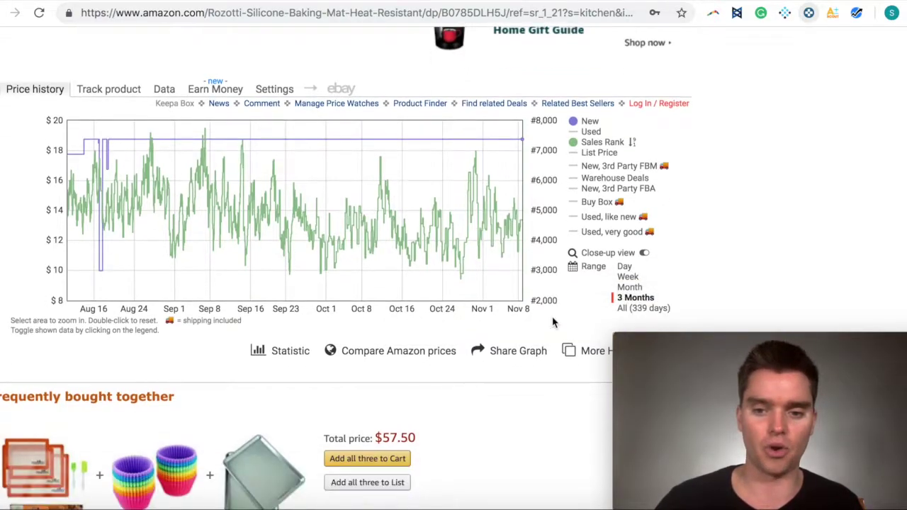
left_click(645, 308)
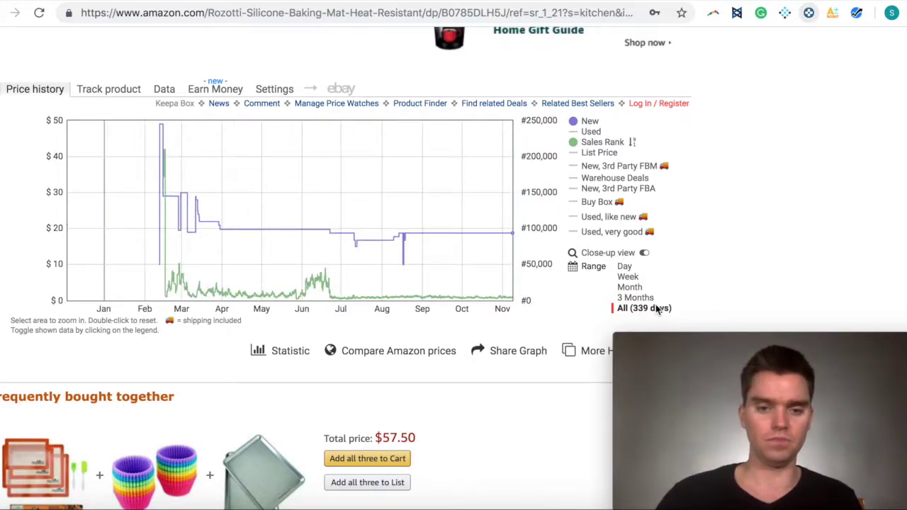